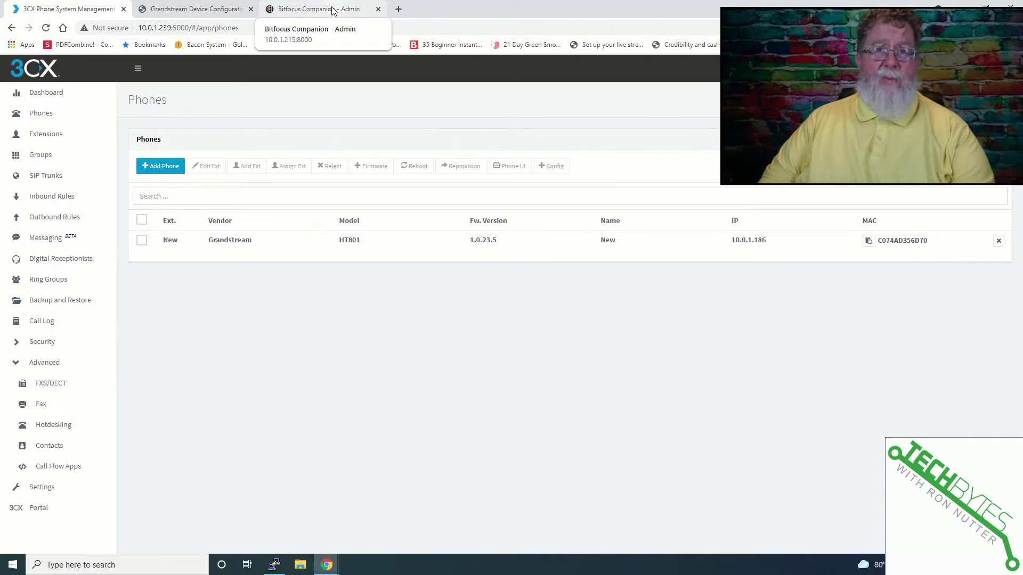
# Step: Sign in to the HT801 web interface with the admin password and dismiss Chrome's password warning
pyautogui.click(208, 13)
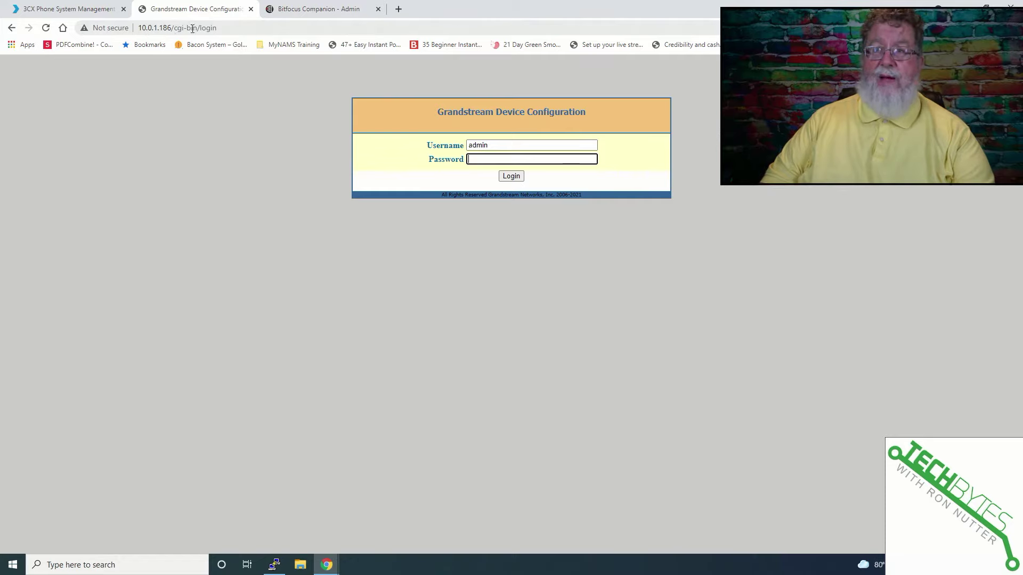
pyautogui.write('admin')
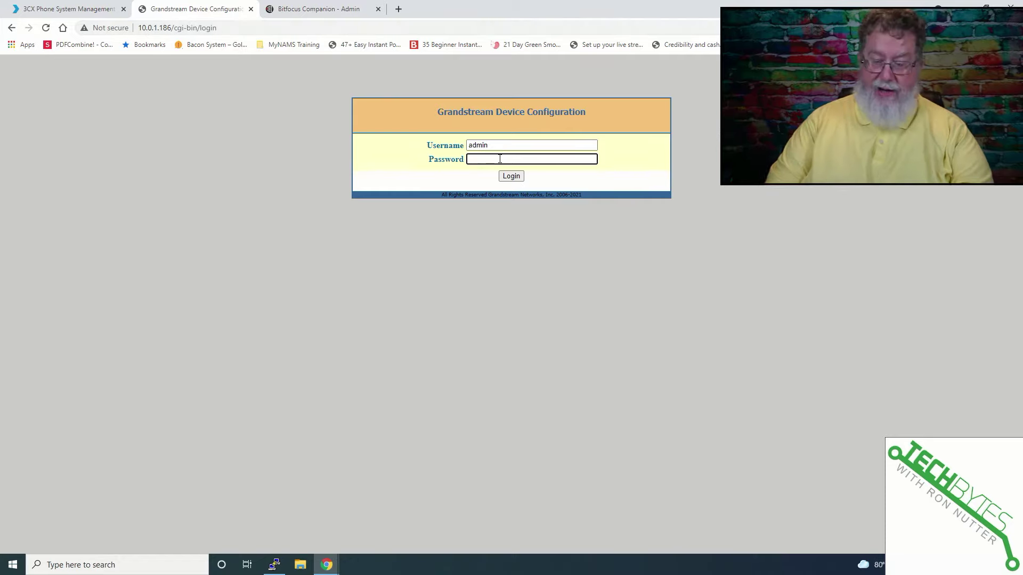
pyautogui.click(516, 183)
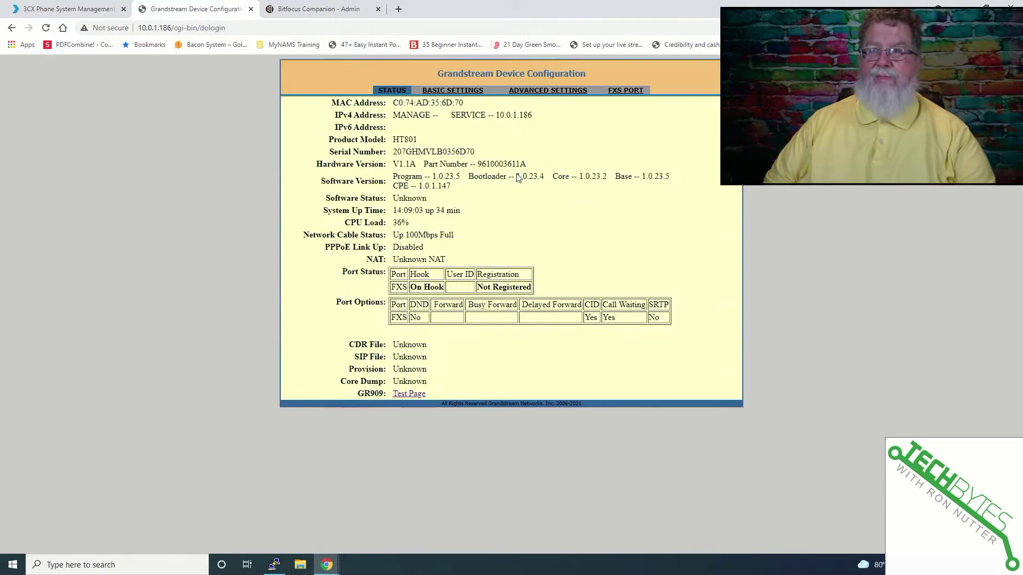
pyautogui.click(598, 180)
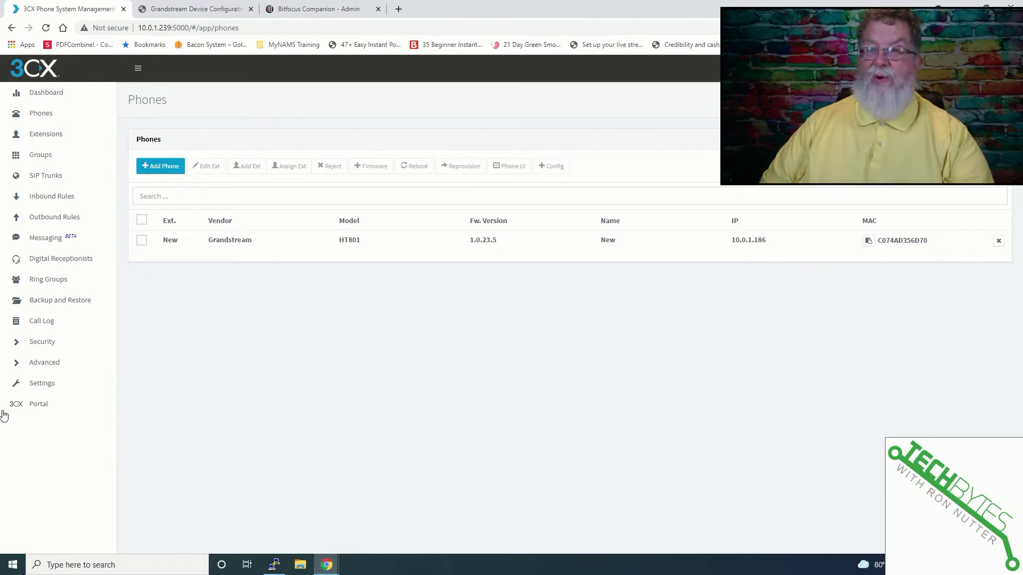
# Step: Add extension 30 with first name Grandstream and last name HT801
pyautogui.click(49, 364)
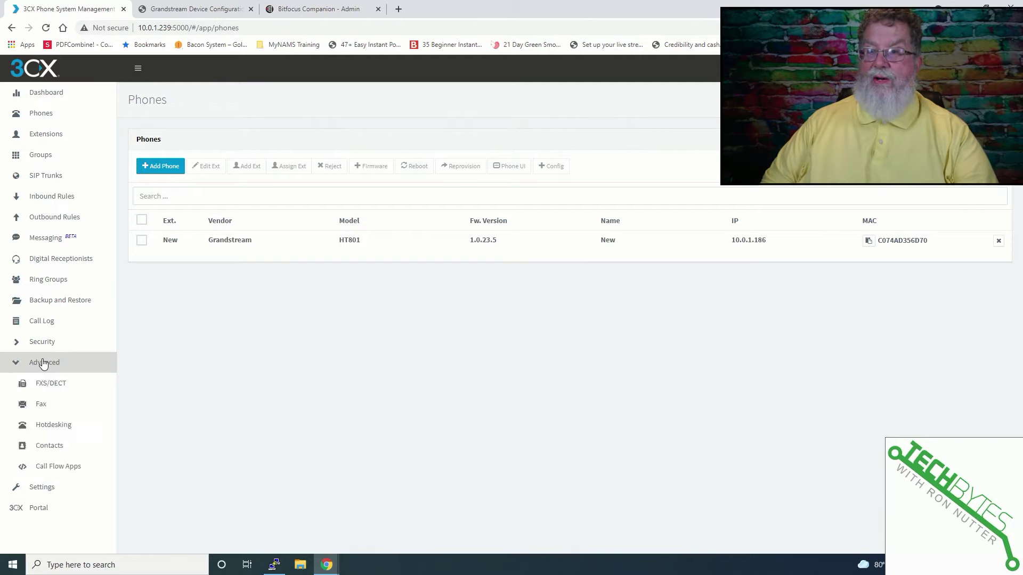
pyautogui.click(65, 386)
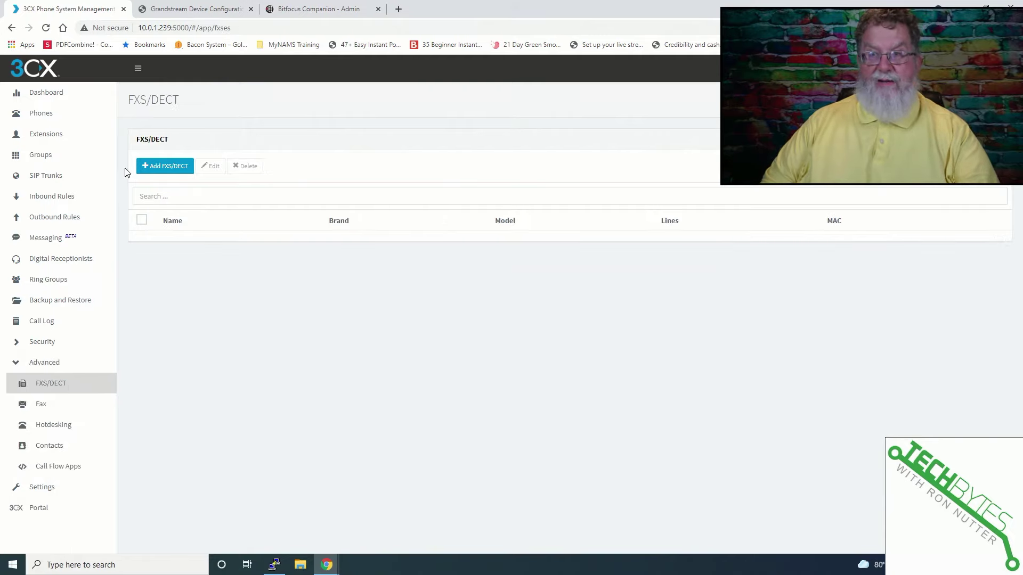
pyautogui.click(51, 135)
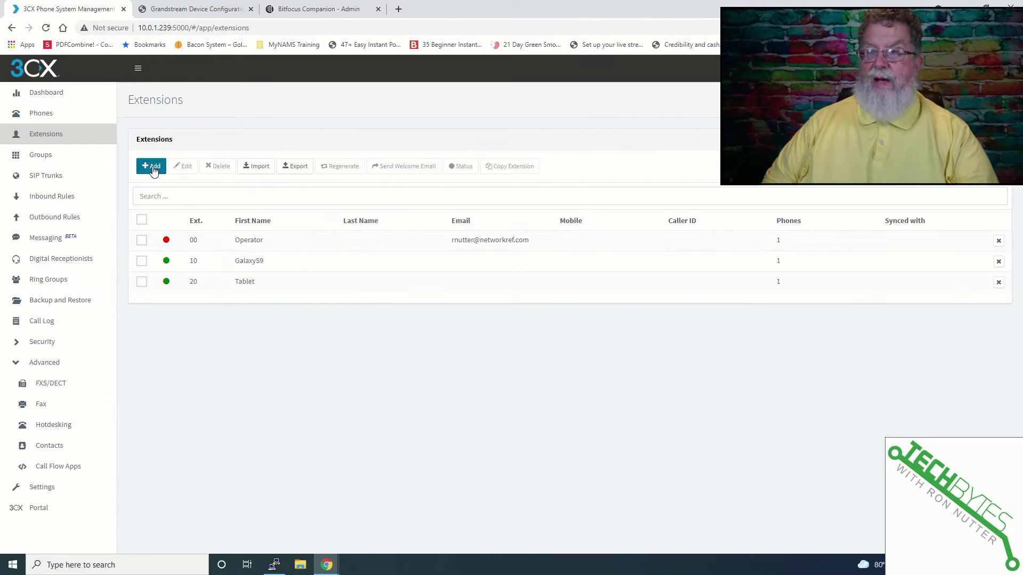
pyautogui.click(152, 167)
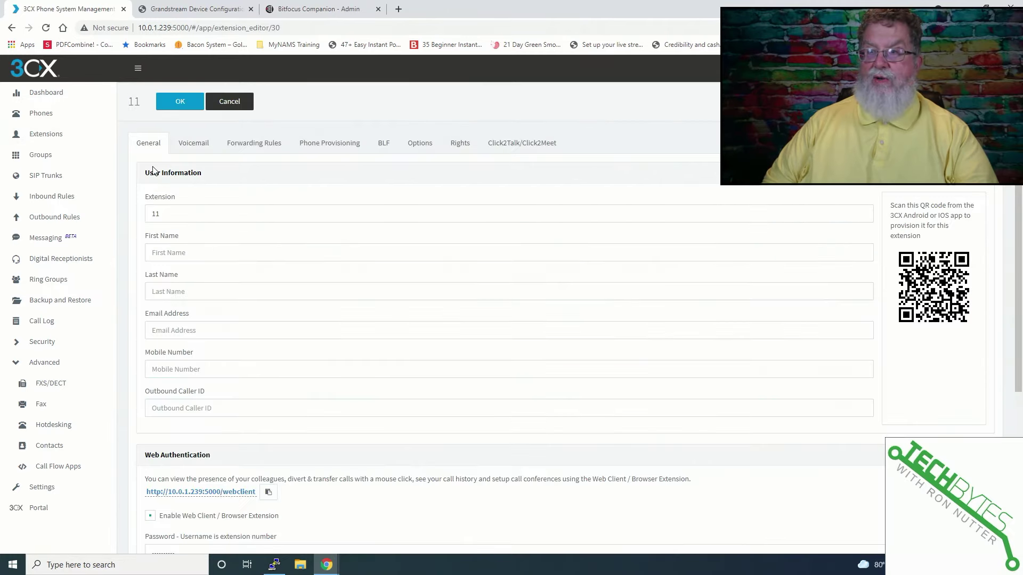
pyautogui.doubleClick(185, 212)
pyautogui.write('3')
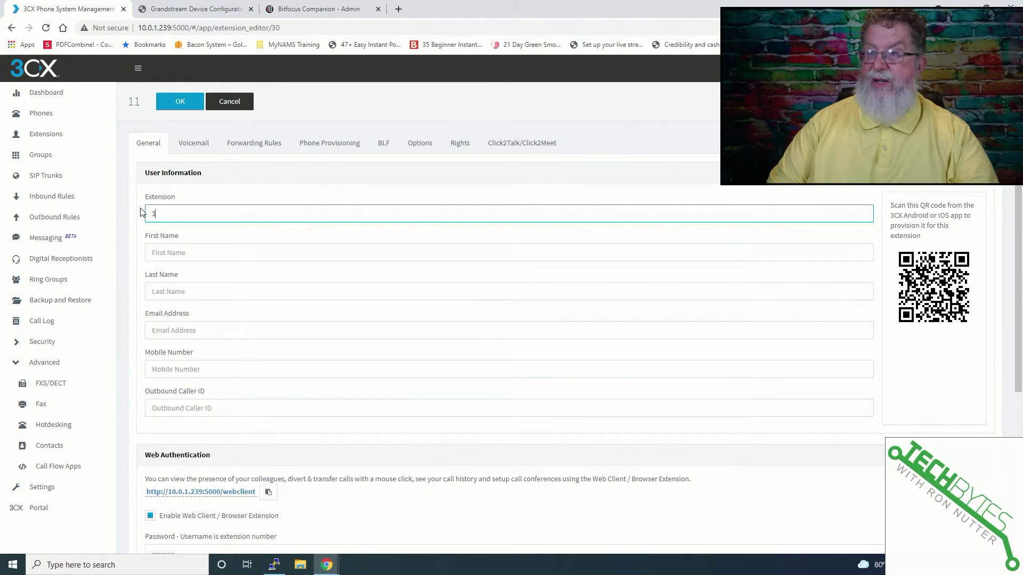
pyautogui.write('0')
pyautogui.press('Tab')
pyautogui.write('Grand')
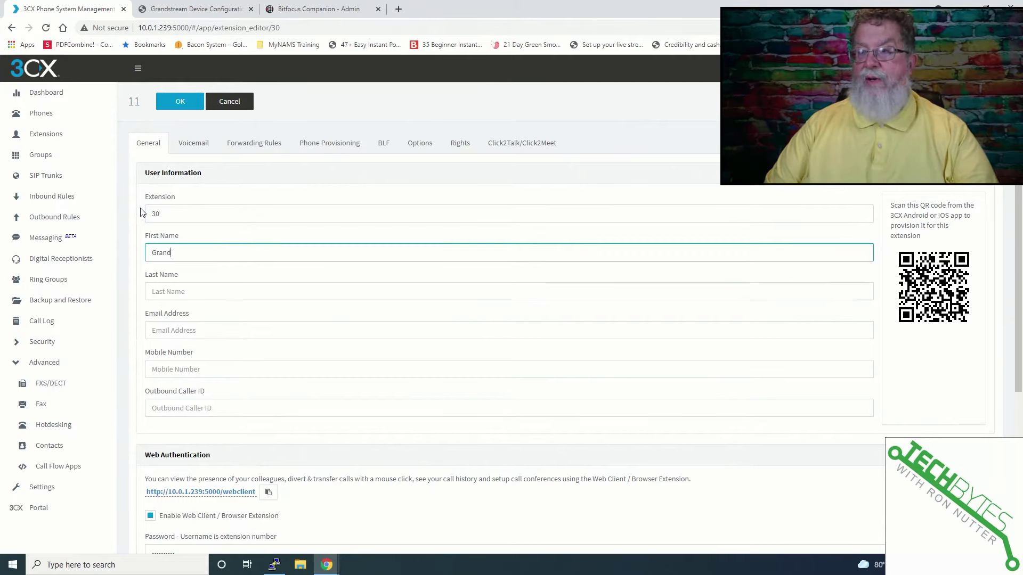
pyautogui.write('stream')
pyautogui.press('Tab')
pyautogui.write('HT80')
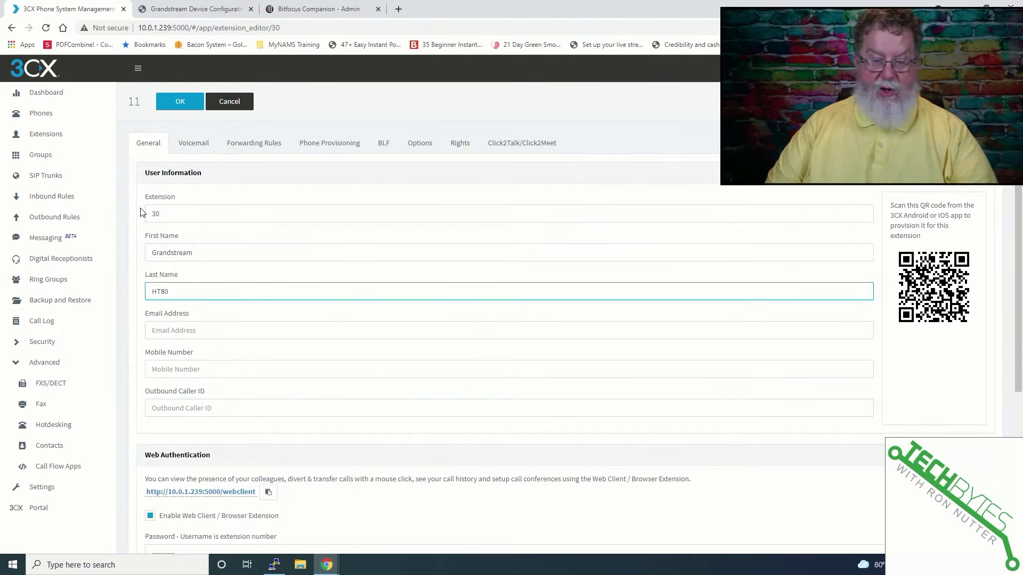
pyautogui.write('1')
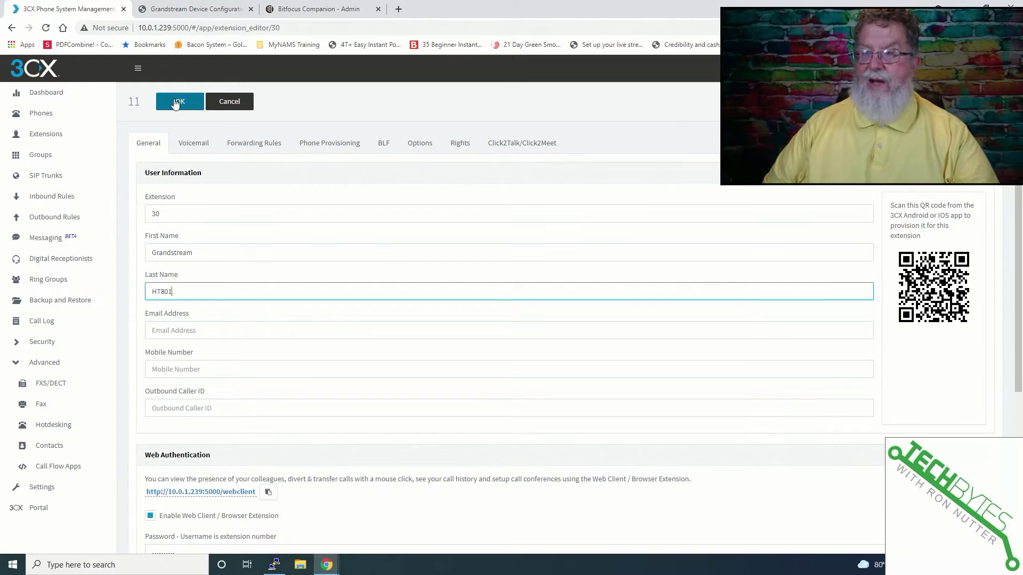
pyautogui.click(176, 103)
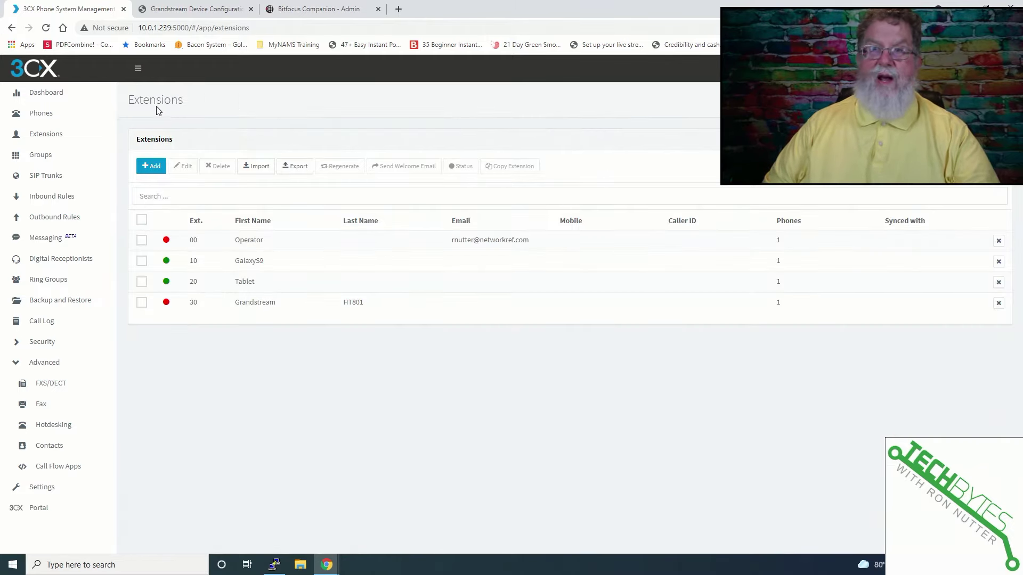
# Step: Copy the HT801's MAC address from the Phones list and return to the FXS/DECT device page
pyautogui.click(76, 385)
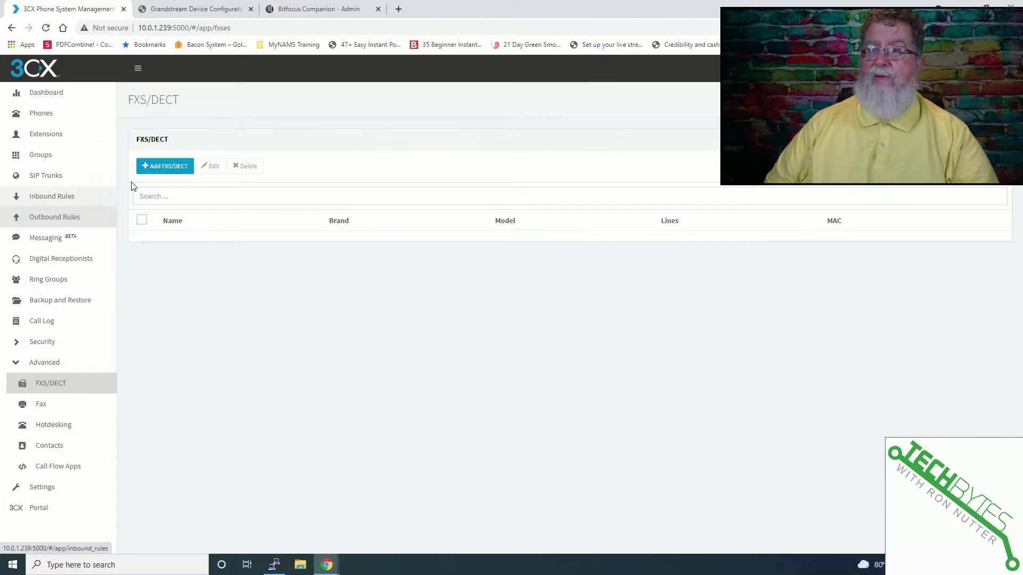
pyautogui.click(152, 167)
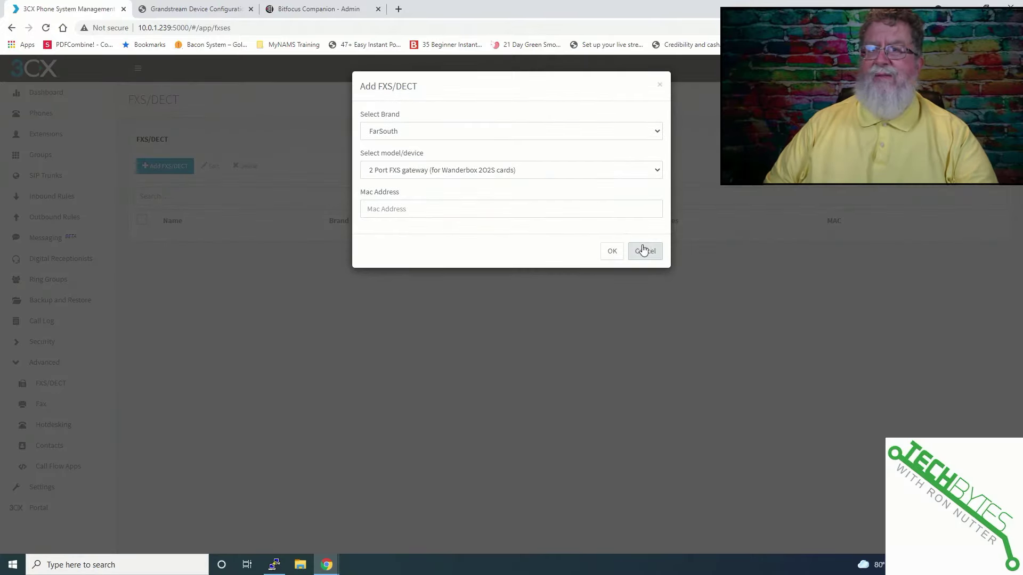
pyautogui.click(644, 250)
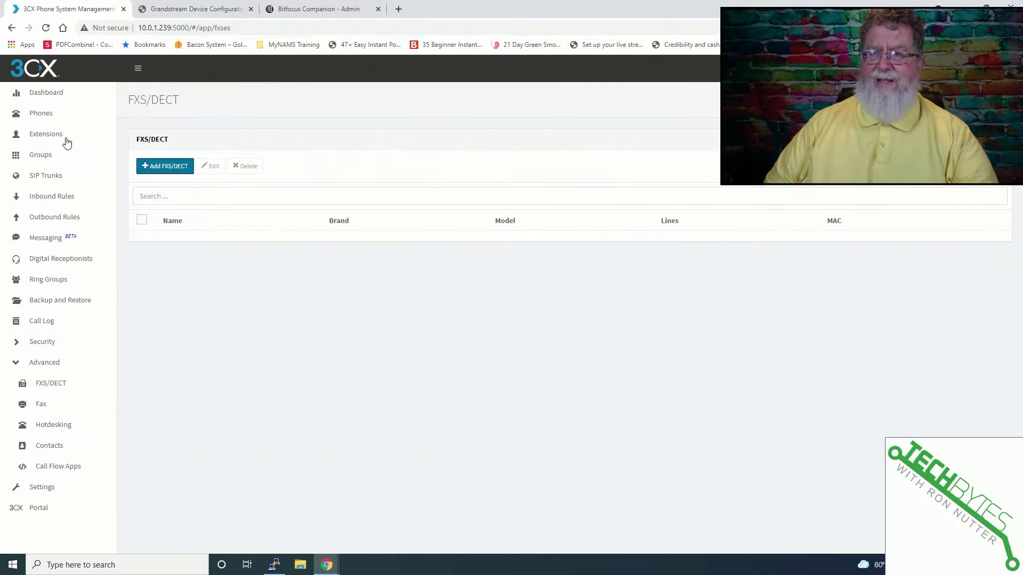
pyautogui.click(46, 112)
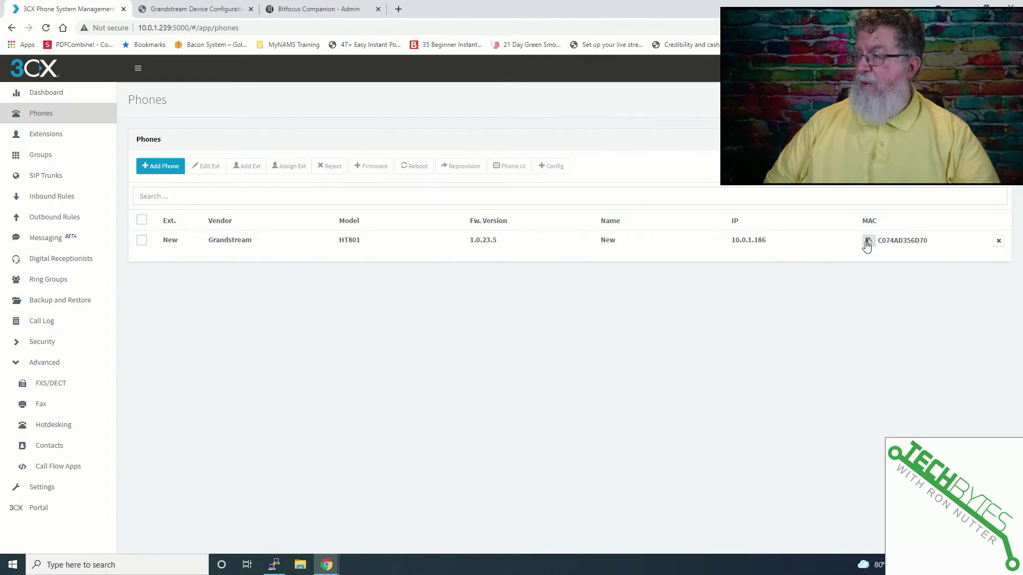
pyautogui.click(868, 241)
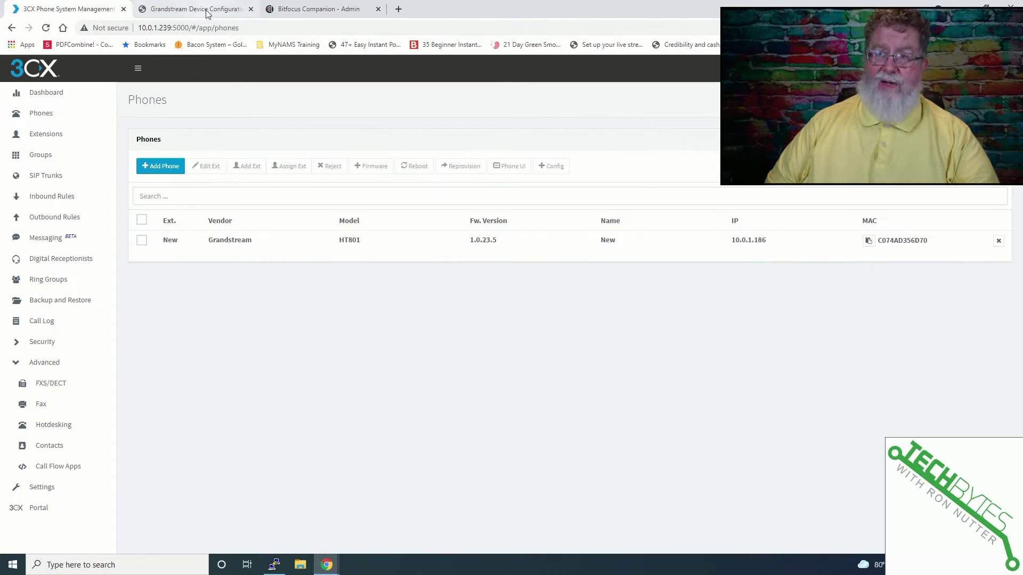
pyautogui.click(53, 384)
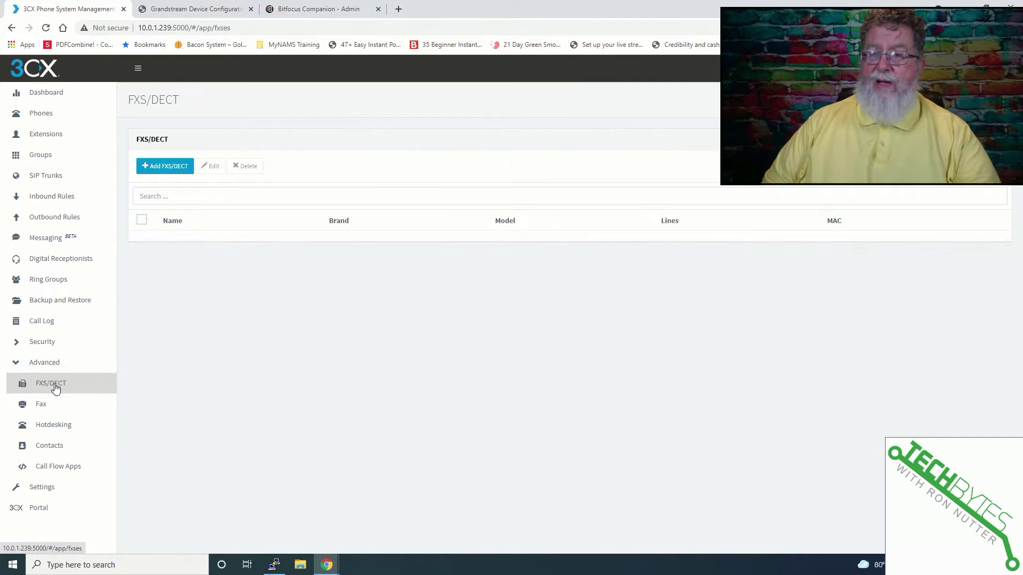
# Step: Add a Grandstream HT801 FXS device with MAC address C074AD356D70
pyautogui.click(176, 166)
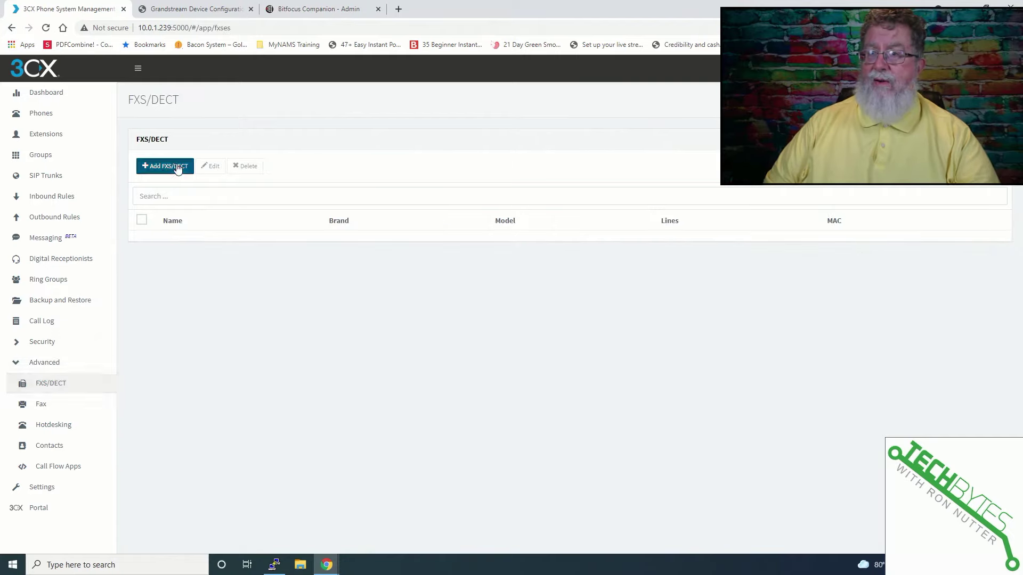
pyautogui.click(404, 131)
pyautogui.click(406, 167)
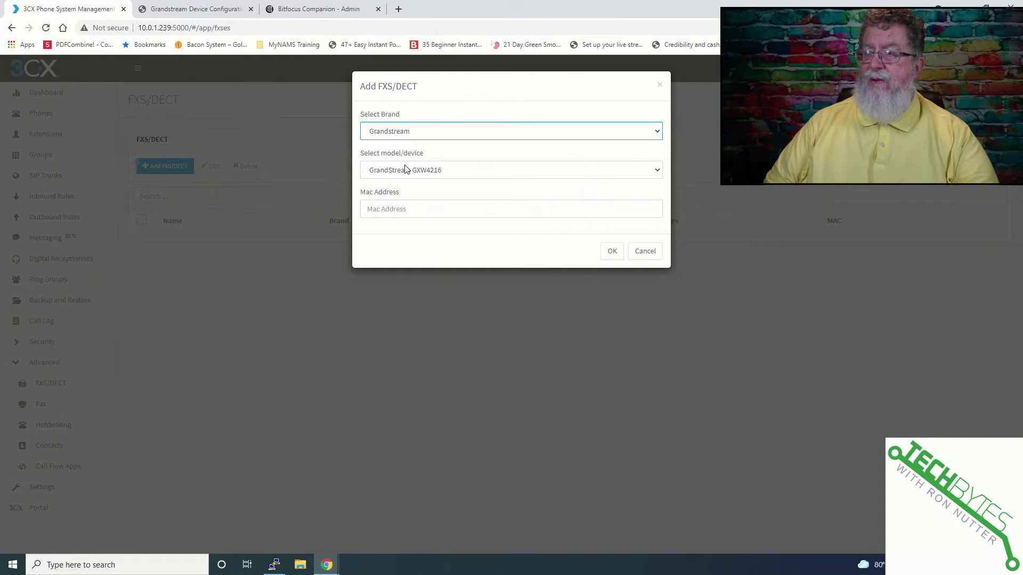
pyautogui.click(406, 170)
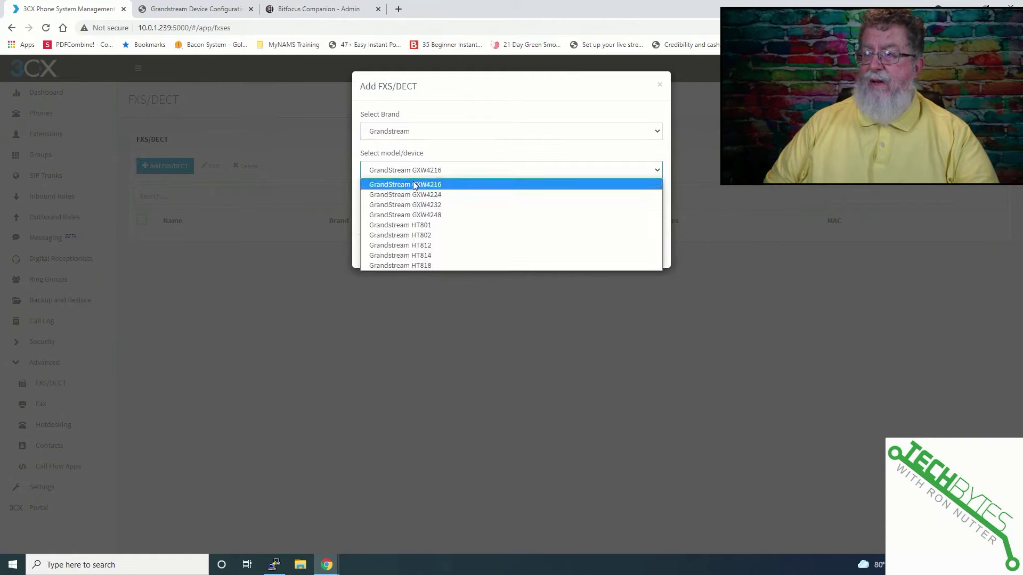
pyautogui.click(423, 224)
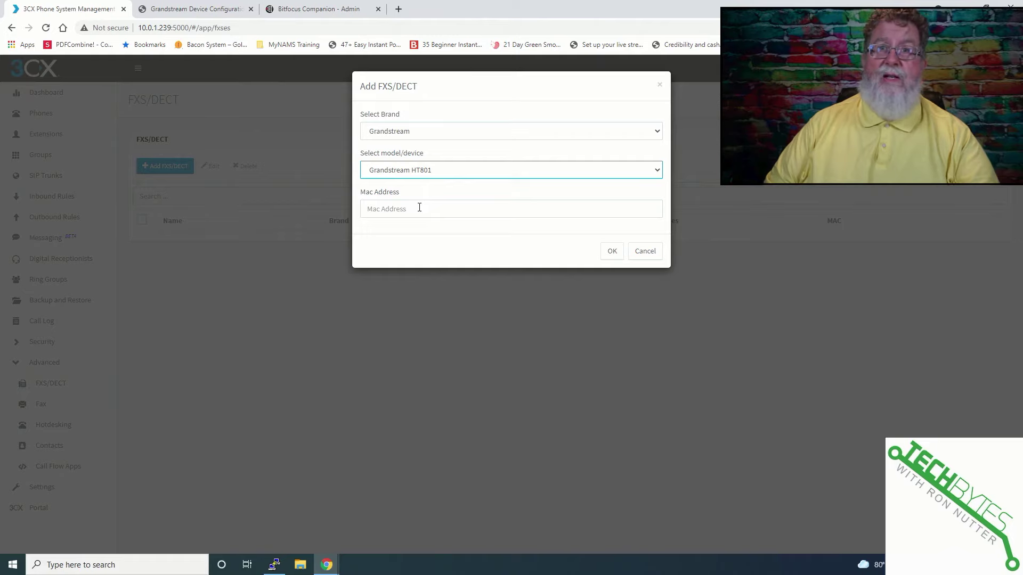
pyautogui.rightClick(417, 212)
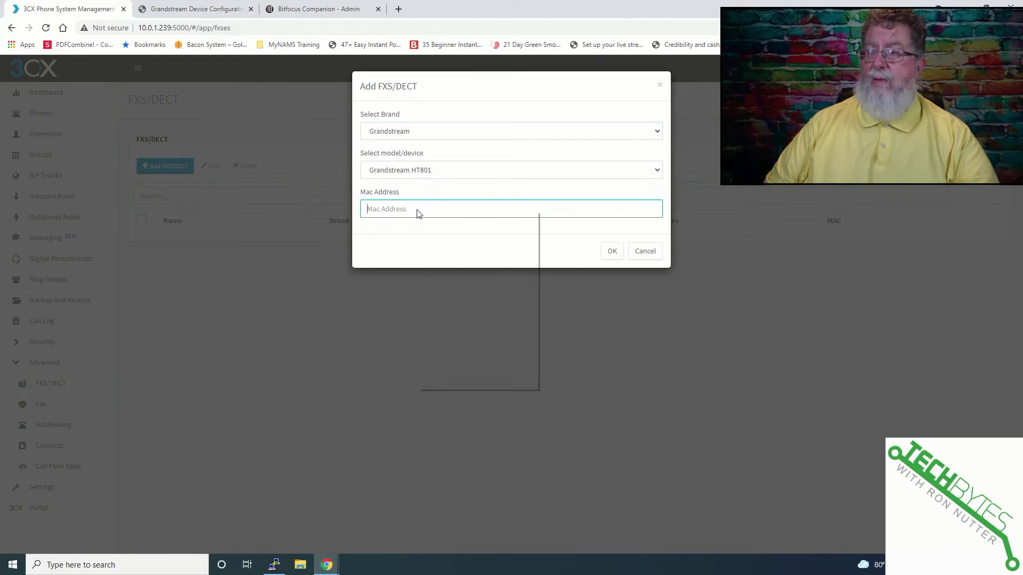
pyautogui.click(446, 303)
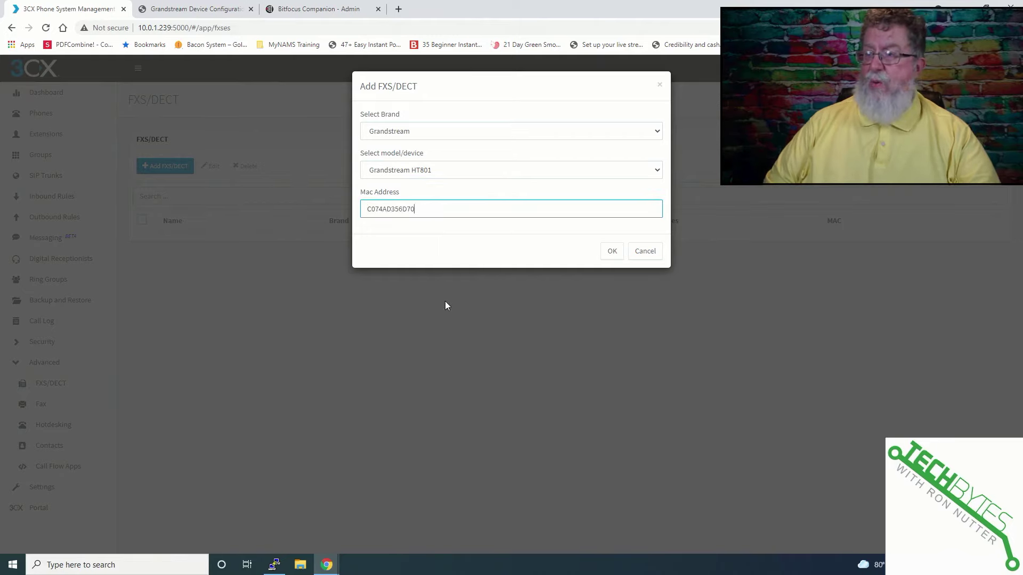
pyautogui.click(612, 251)
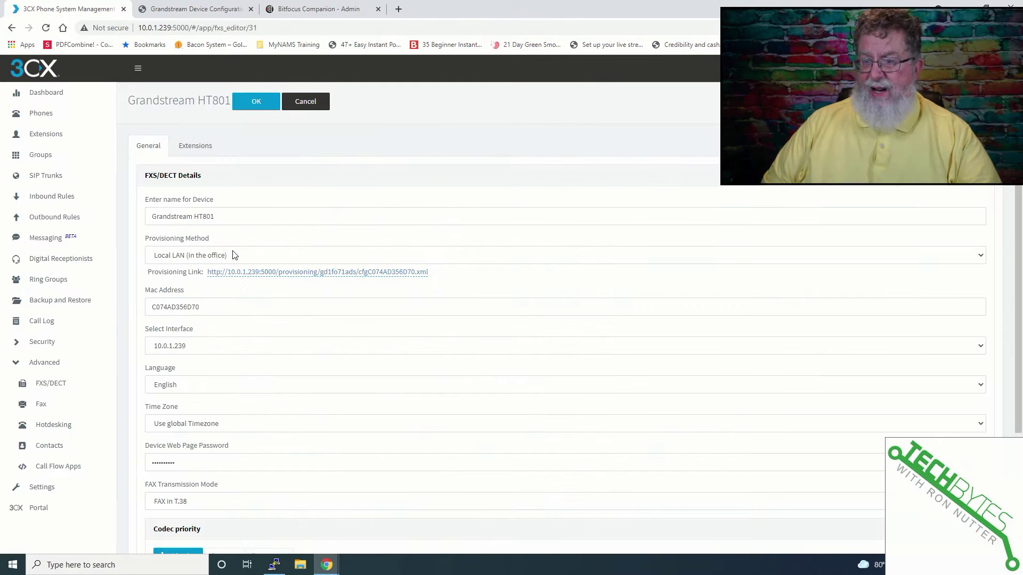
# Step: Assign extension 30 Grandstream HT801 to the device, save, and reopen its settings
pyautogui.click(203, 153)
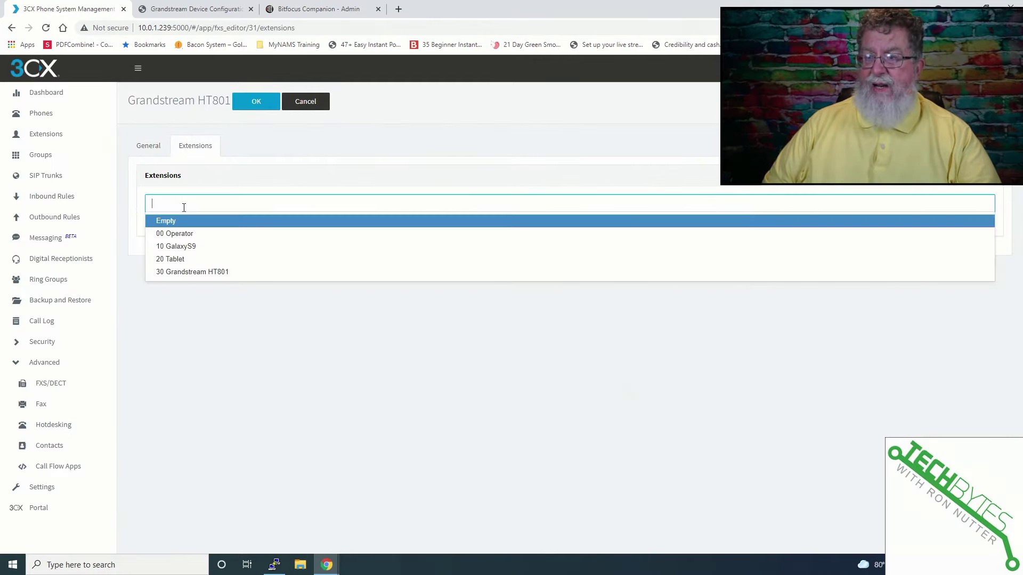
pyautogui.click(193, 272)
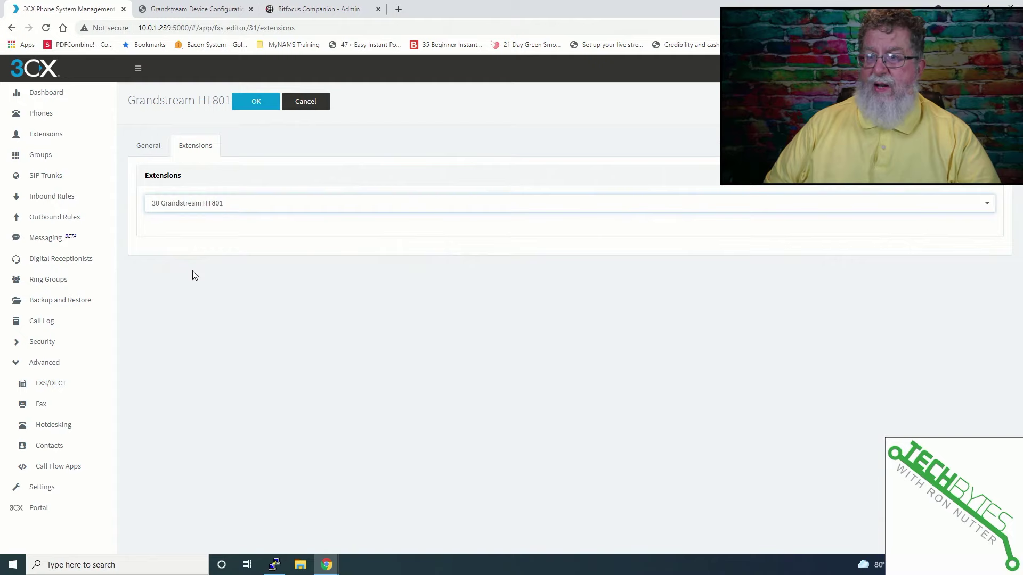
pyautogui.click(258, 101)
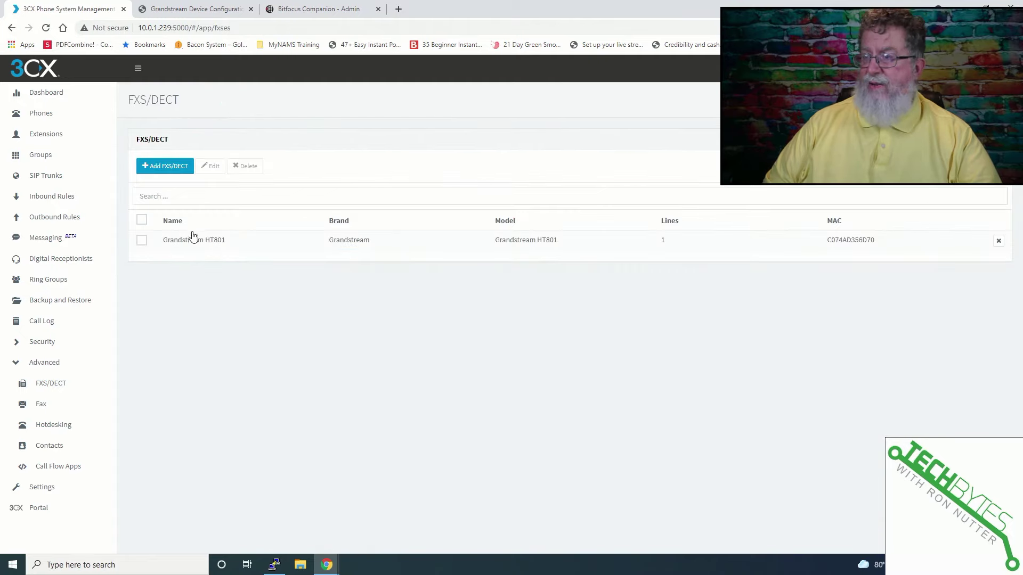
pyautogui.doubleClick(195, 238)
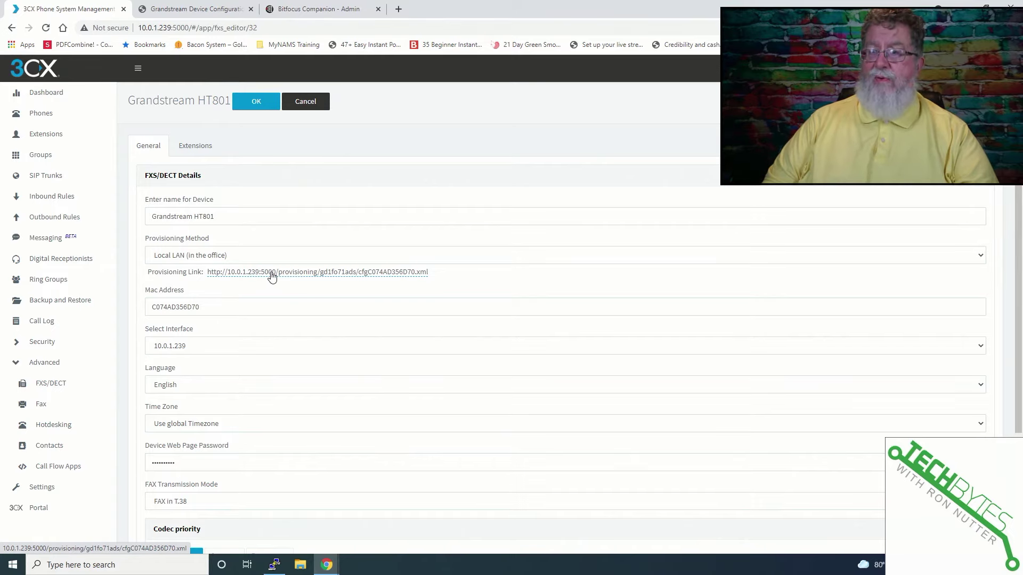
# Step: Save the provisioning link as cfgC074AD356D70.xml in Downloads' Amazon Influencers folder
pyautogui.rightClick(270, 275)
pyautogui.click(306, 346)
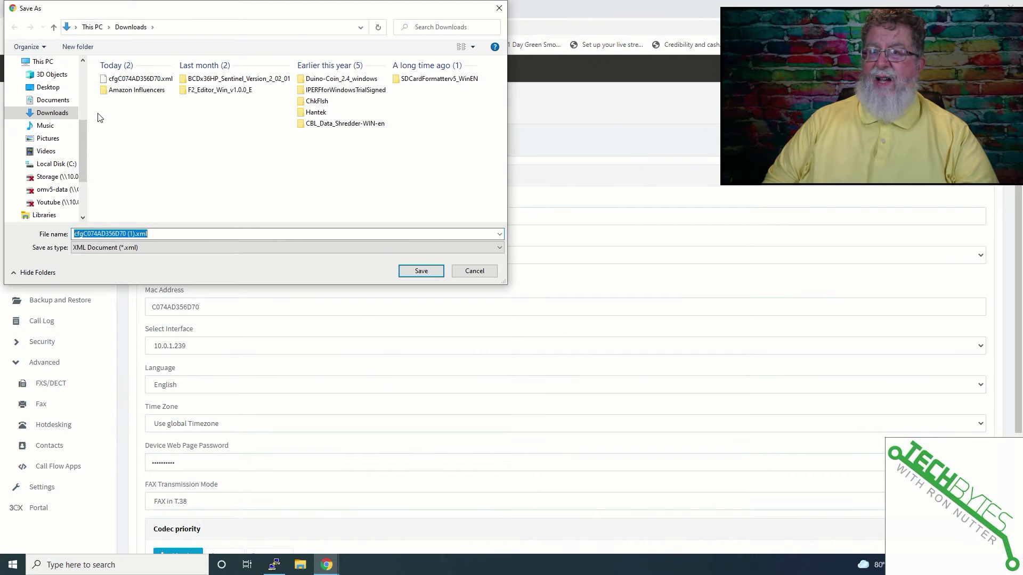
pyautogui.doubleClick(119, 90)
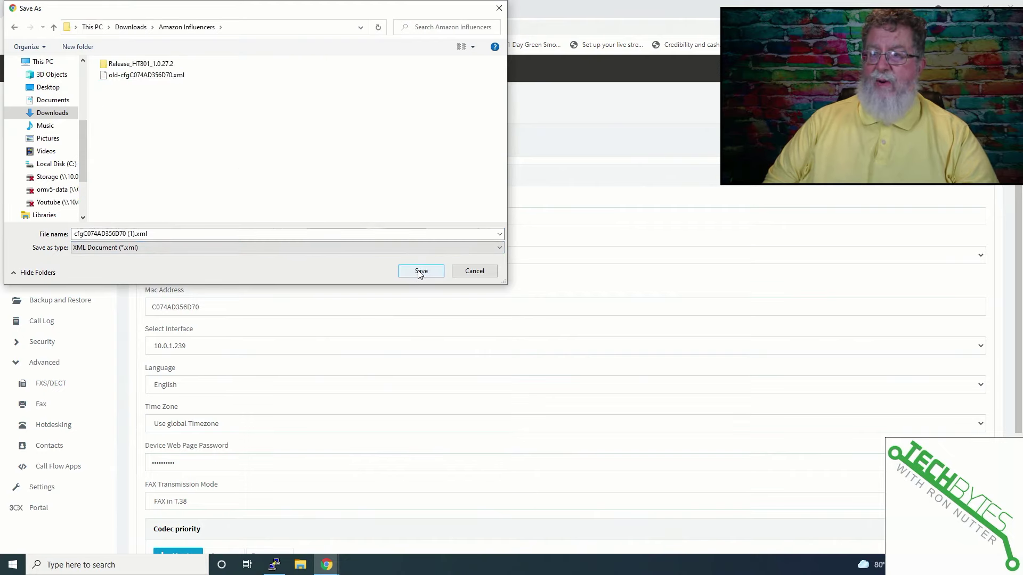
pyautogui.click(264, 235)
pyautogui.press('BackSpace')
pyautogui.press('BackSpace')
pyautogui.press('BackSpace')
pyautogui.press('BackSpace')
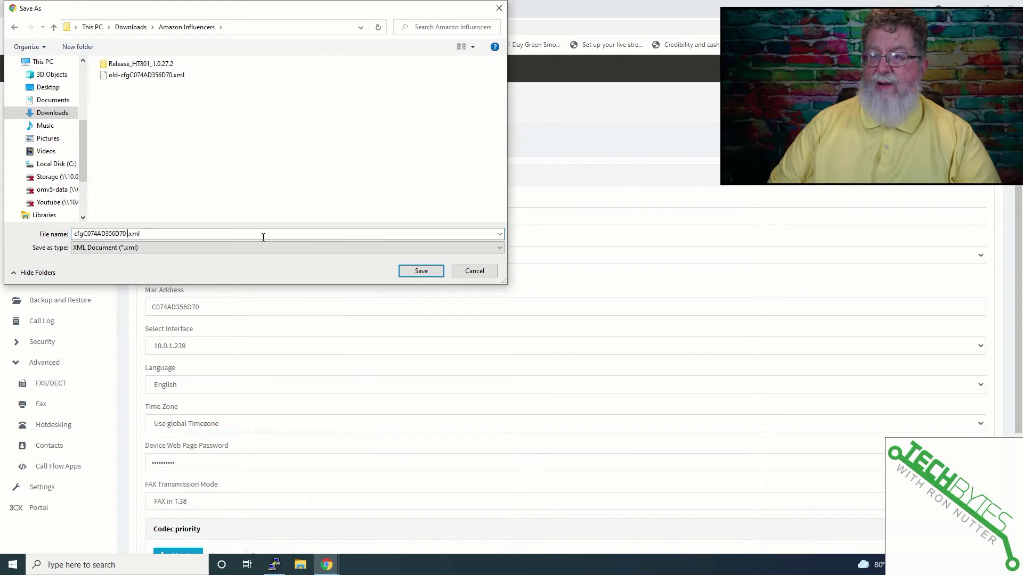
pyautogui.click(436, 273)
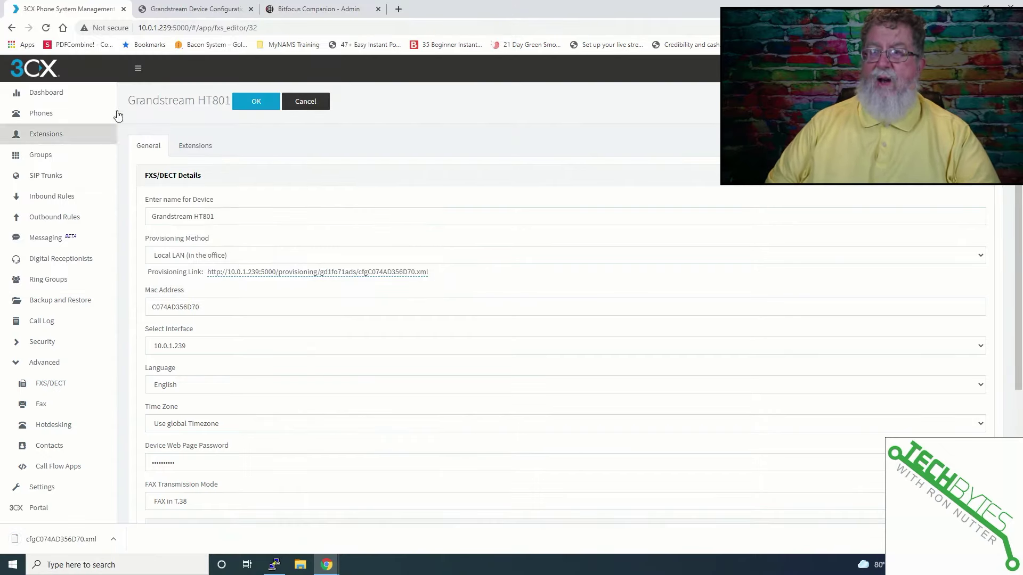
# Step: In the HT801's Advanced Settings, choose cfgC074AD356D70.xml as the configuration file to upload
pyautogui.click(192, 9)
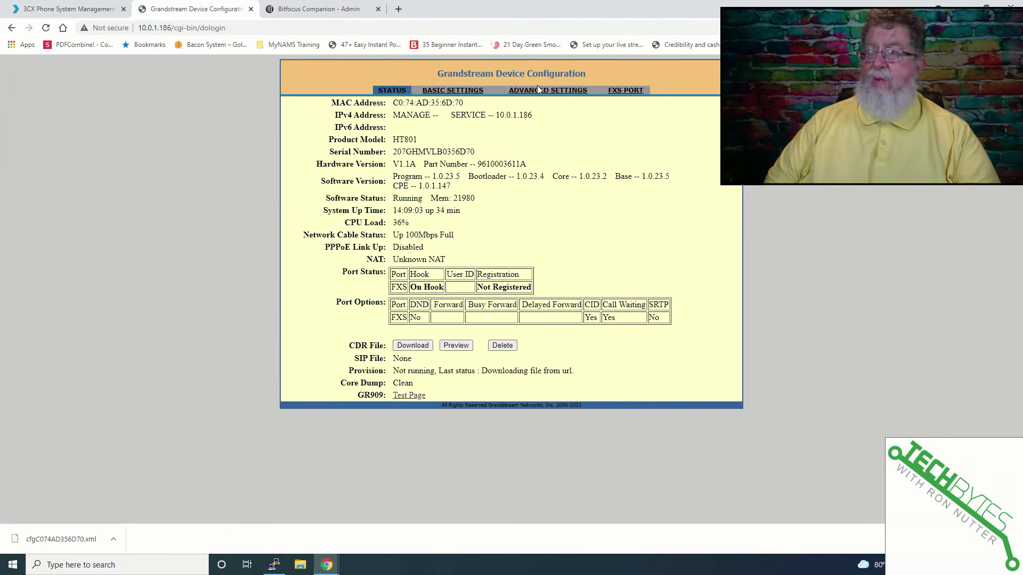
pyautogui.click(539, 94)
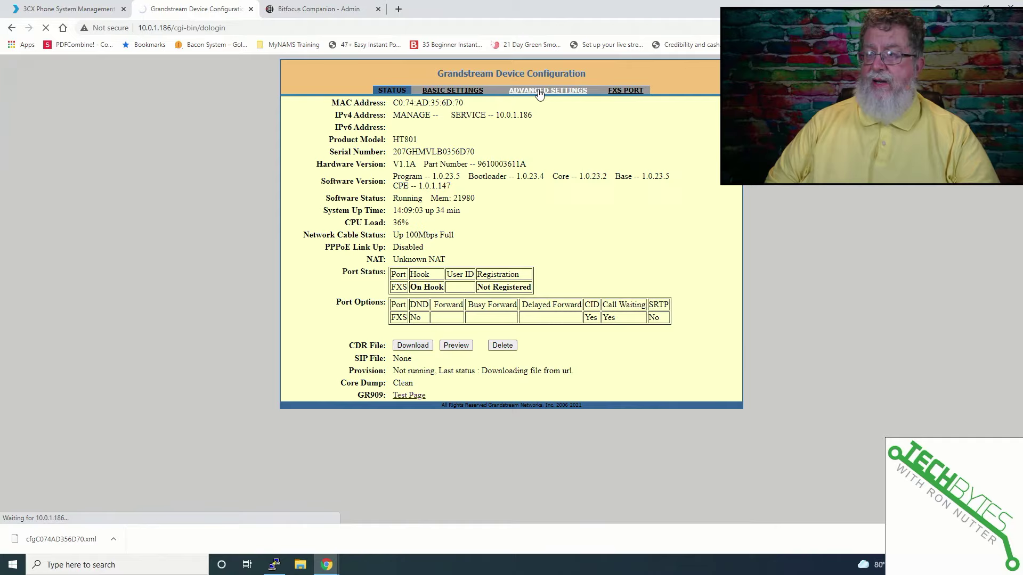
pyautogui.scroll(-15, 450, 297)
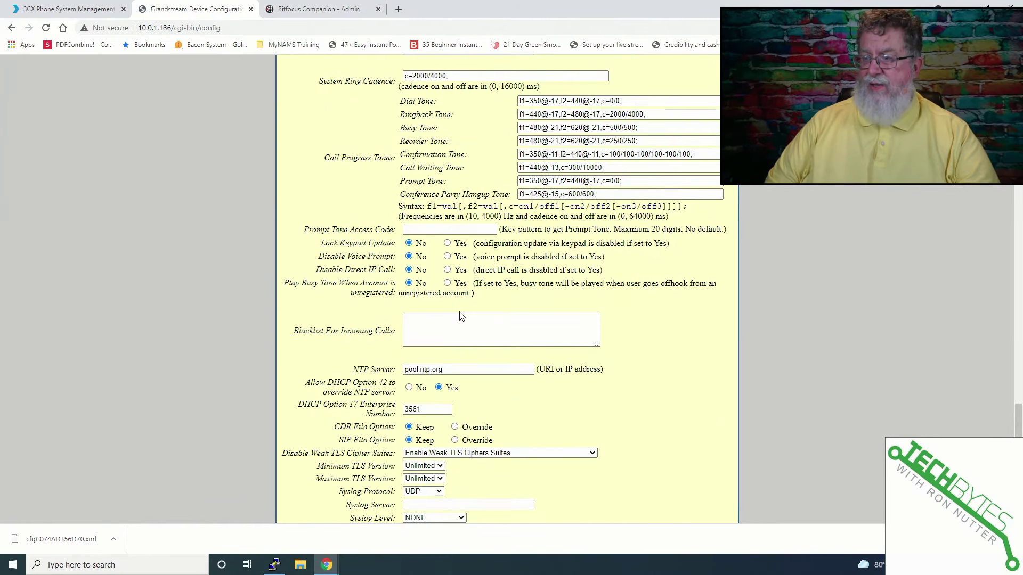
pyautogui.scroll(-4, 462, 316)
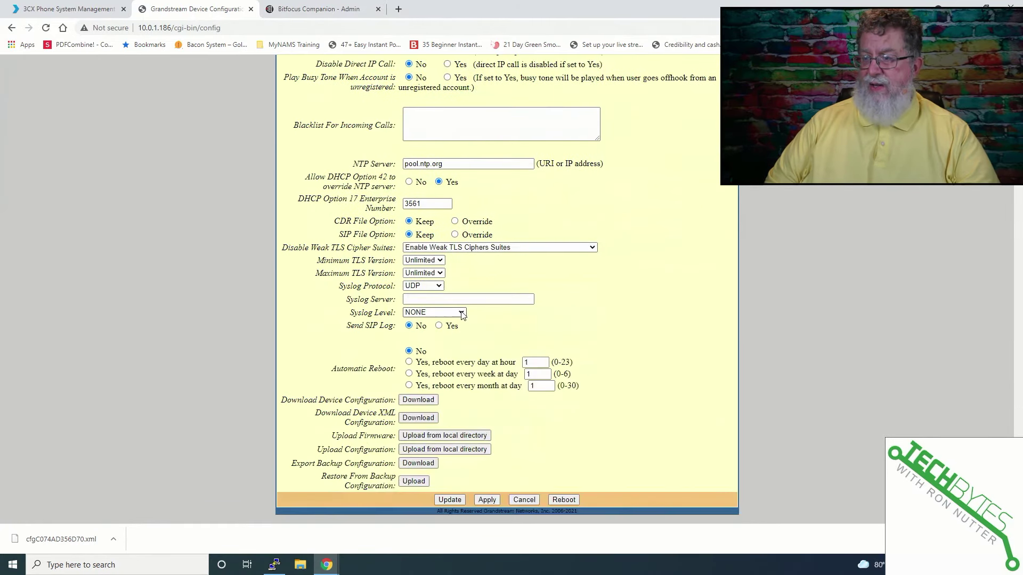
pyautogui.click(437, 449)
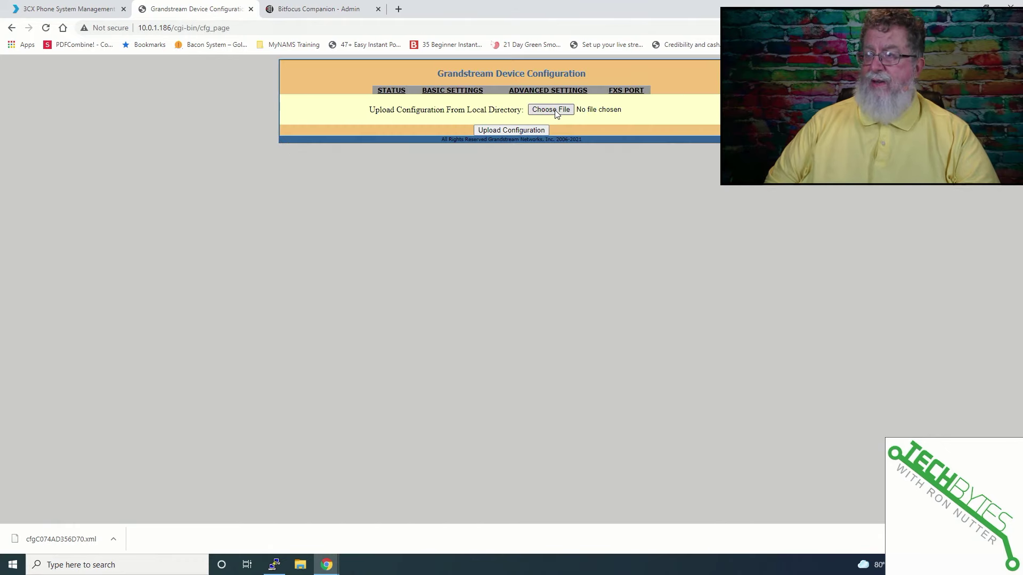
pyautogui.click(552, 109)
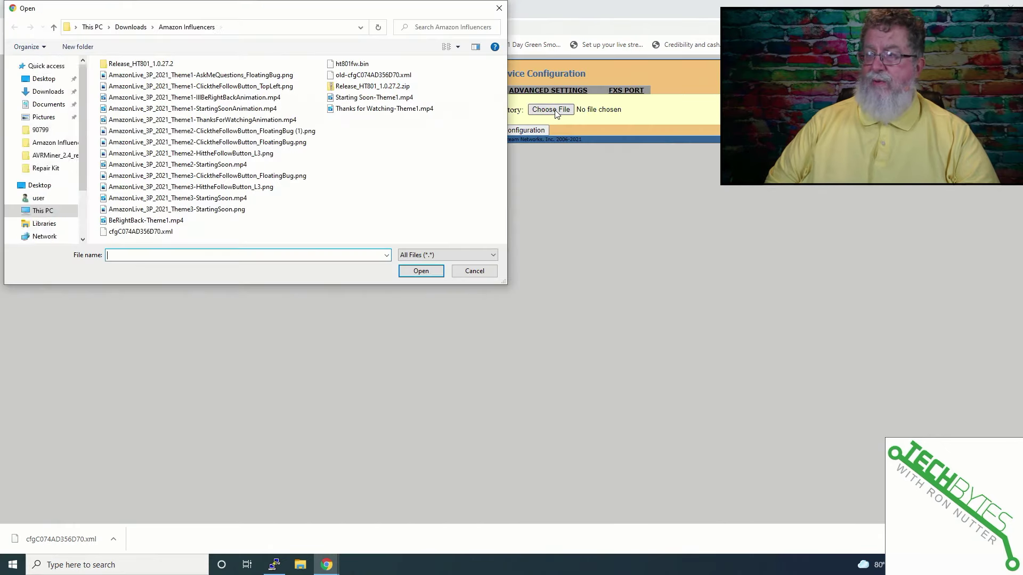
pyautogui.doubleClick(157, 232)
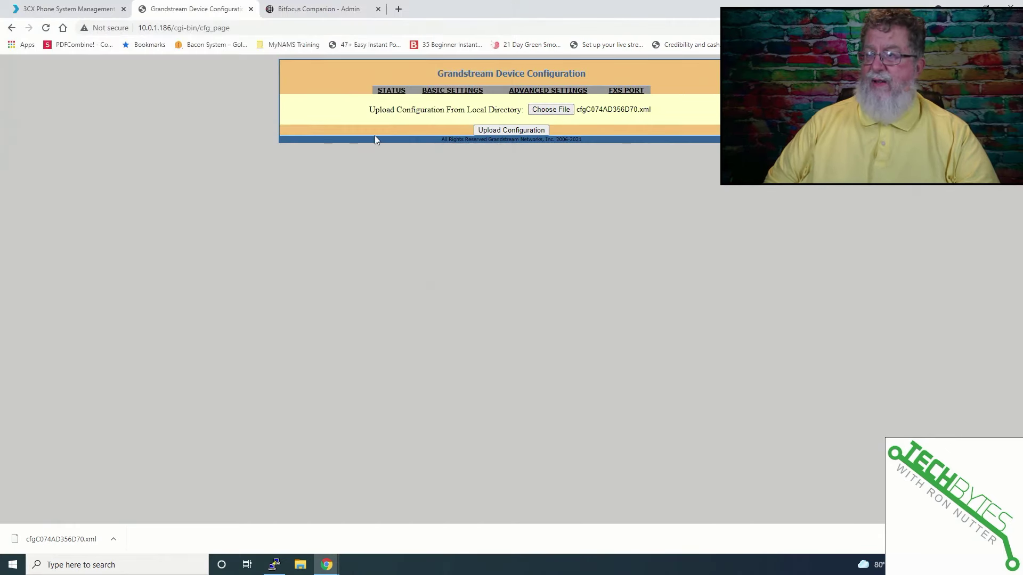
# Step: Upload cfgC074AD356D70.xml to the HT801 so it reboots and registers as user 30
pyautogui.click(513, 132)
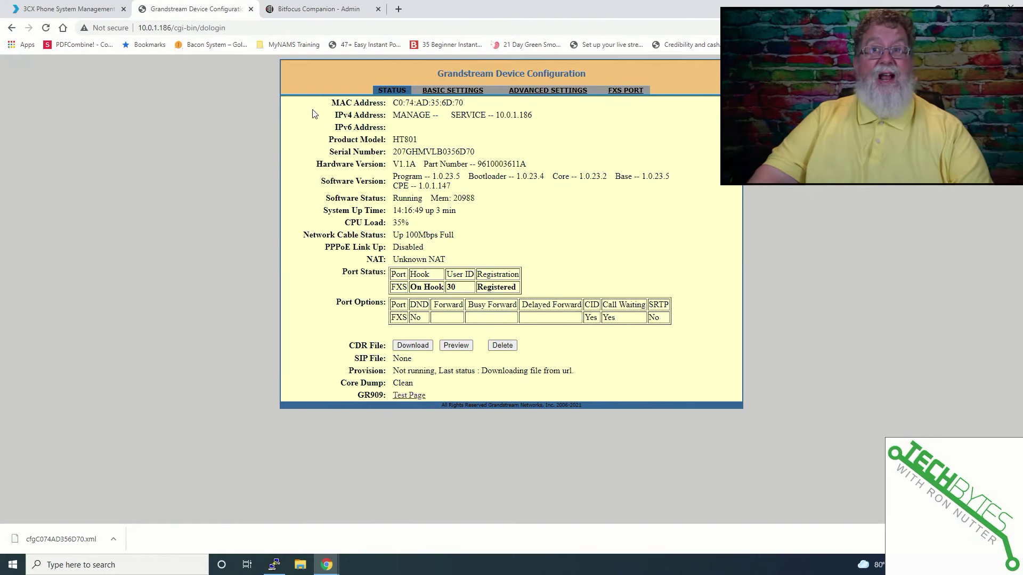
# Step: Reopen the Grandstream HT801 device settings from the 3CX FXS/DECT list
pyautogui.click(71, 9)
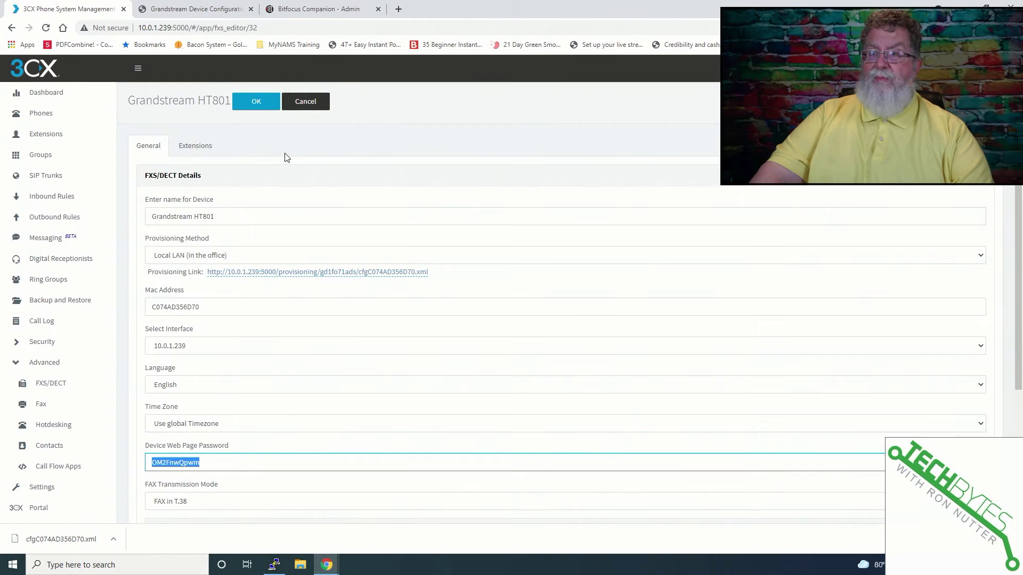
pyautogui.click(197, 146)
pyautogui.scroll(-4, 50, 221)
pyautogui.click(50, 221)
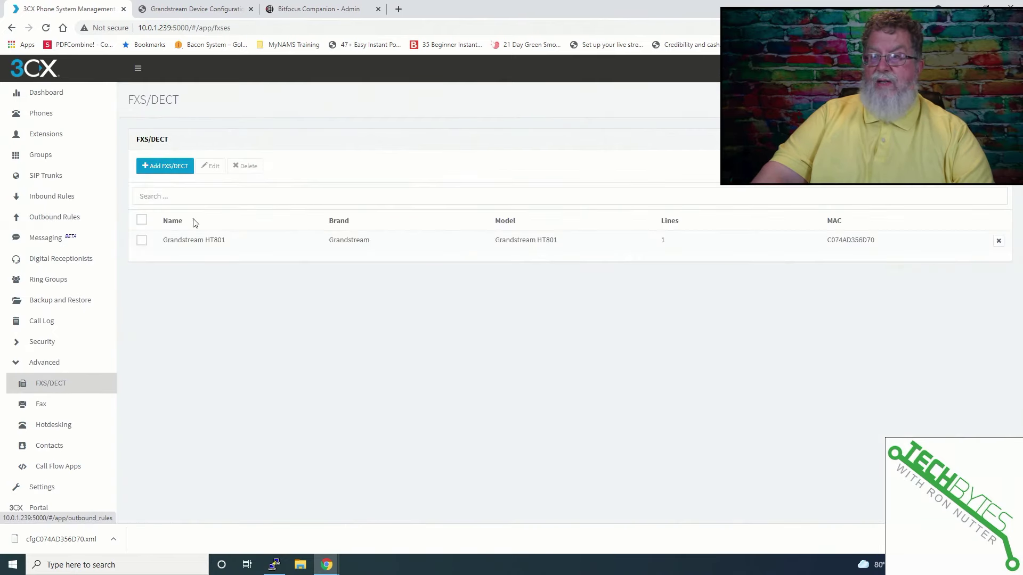
pyautogui.doubleClick(206, 239)
pyautogui.scroll(-3, 224, 277)
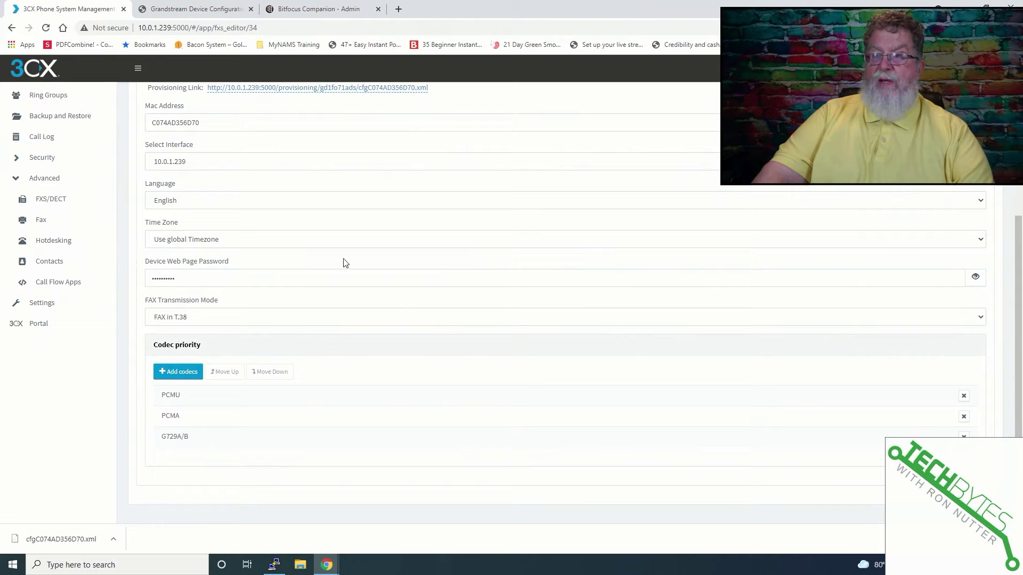
# Step: Reveal and select the device web page password, then return to the HT801 status page
pyautogui.click(976, 279)
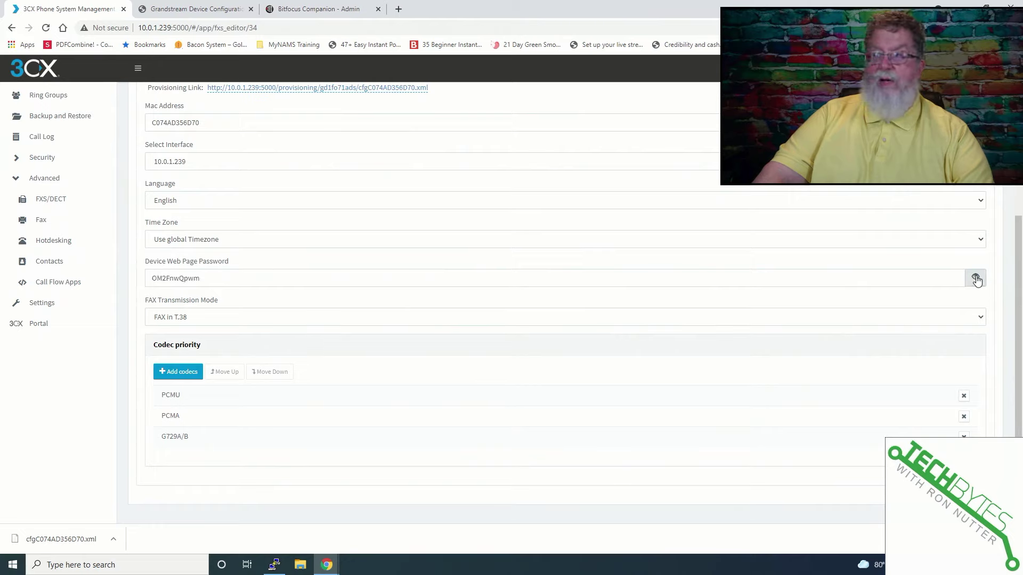
pyautogui.doubleClick(214, 278)
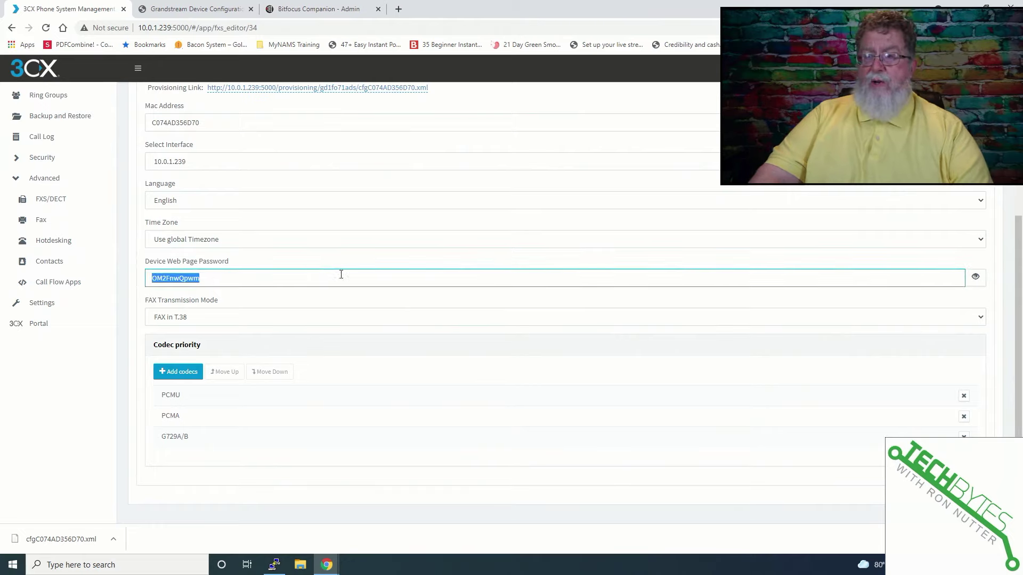
pyautogui.click(213, 10)
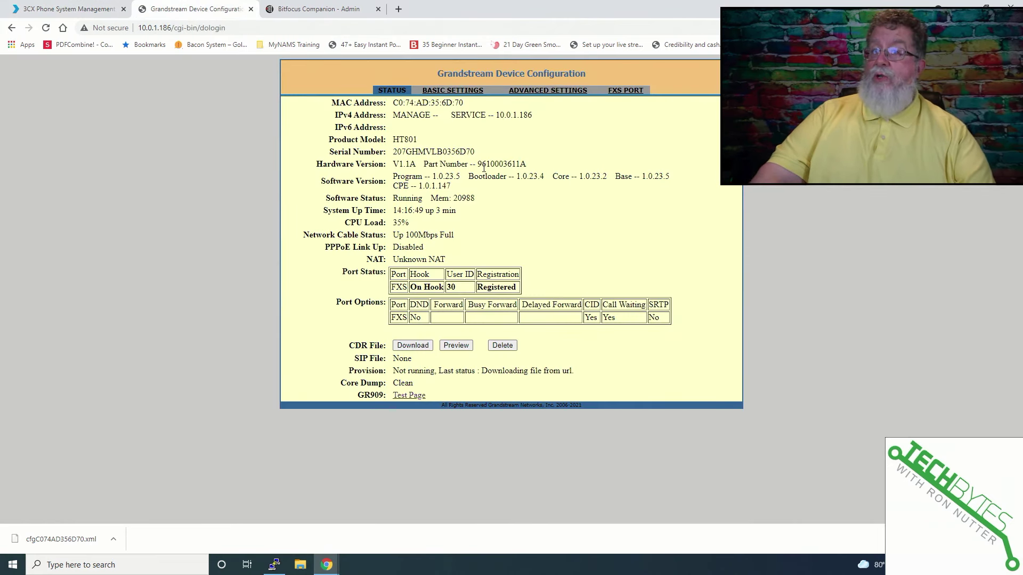